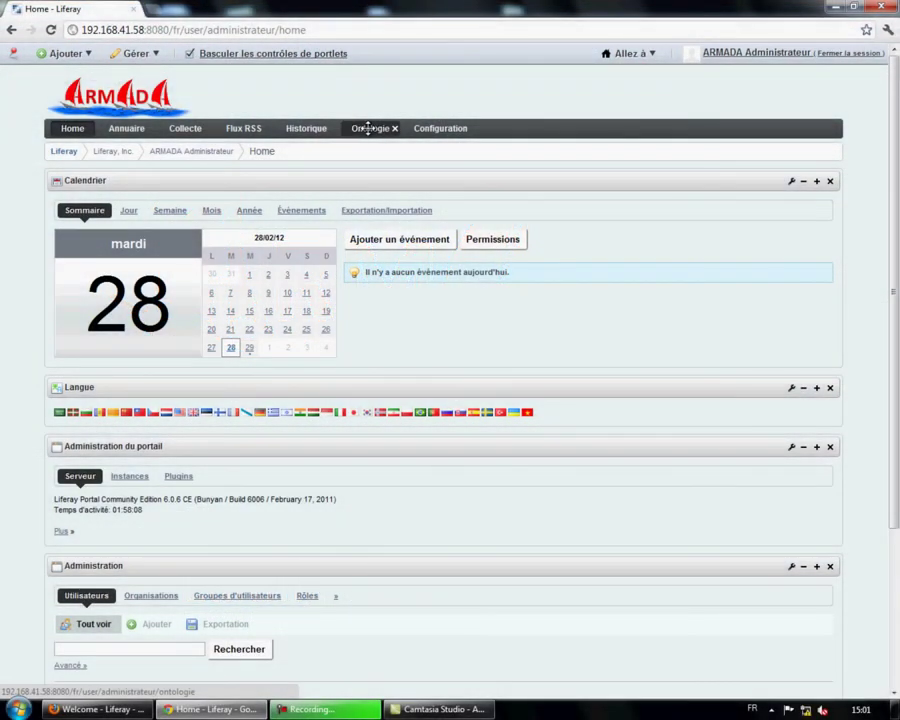
Open the Ontologie page and scroll down to the Journaliste table.
{"action": "left_click", "coordinate": [369, 128]}
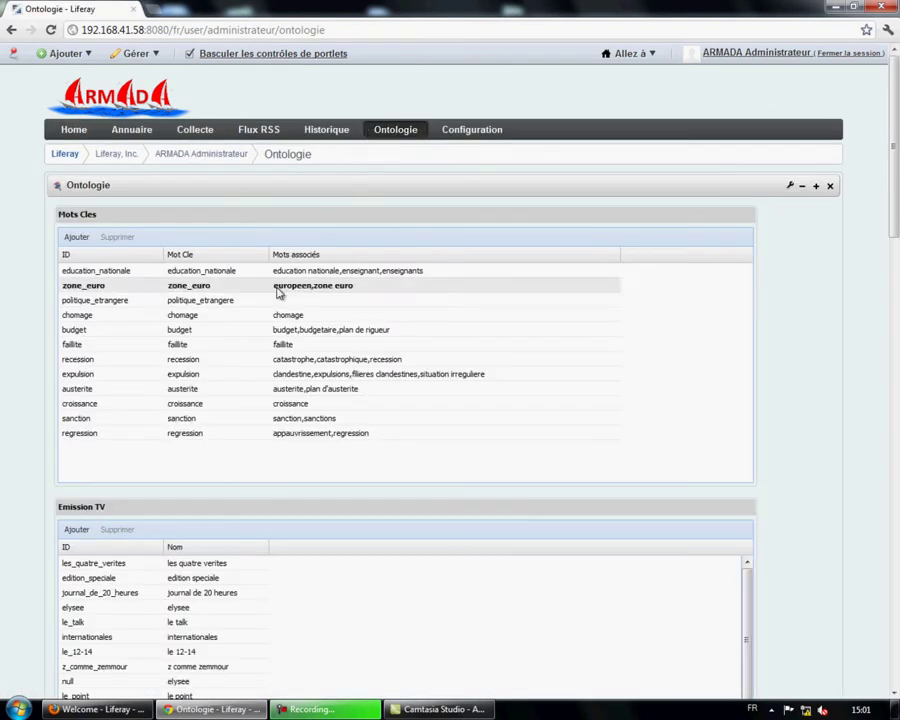
{"action": "scroll", "coordinate": [30, 305], "scroll_direction": "down", "scroll_amount": 3}
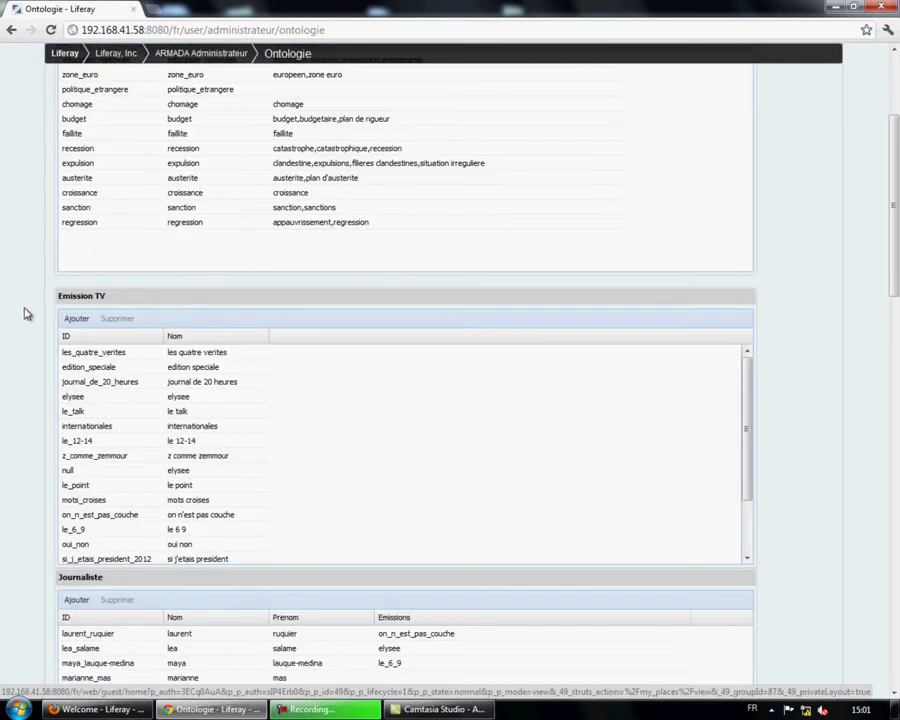
{"action": "scroll", "coordinate": [27, 314], "scroll_direction": "down", "scroll_amount": 4}
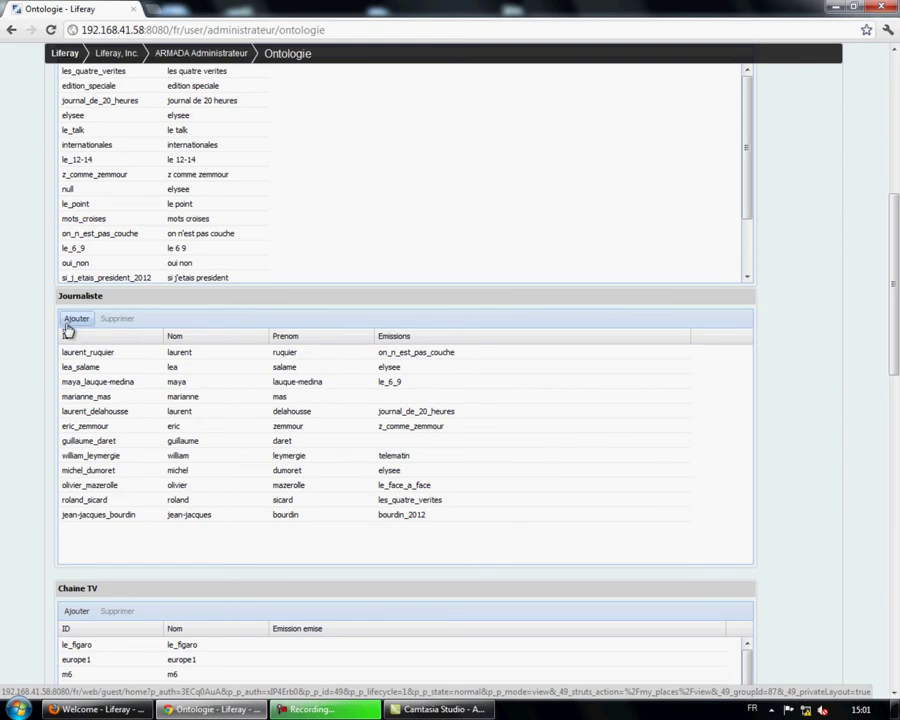
Add a new Journaliste row with its ID, copying the first name and surname into their fields.
{"action": "left_click", "coordinate": [76, 320]}
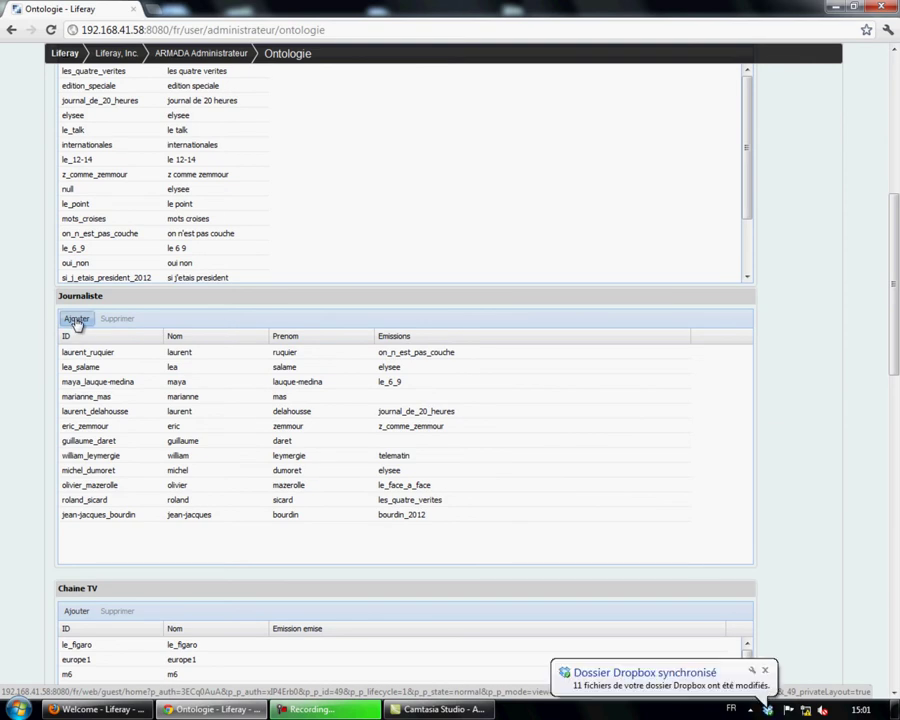
{"action": "type", "text": "v"}
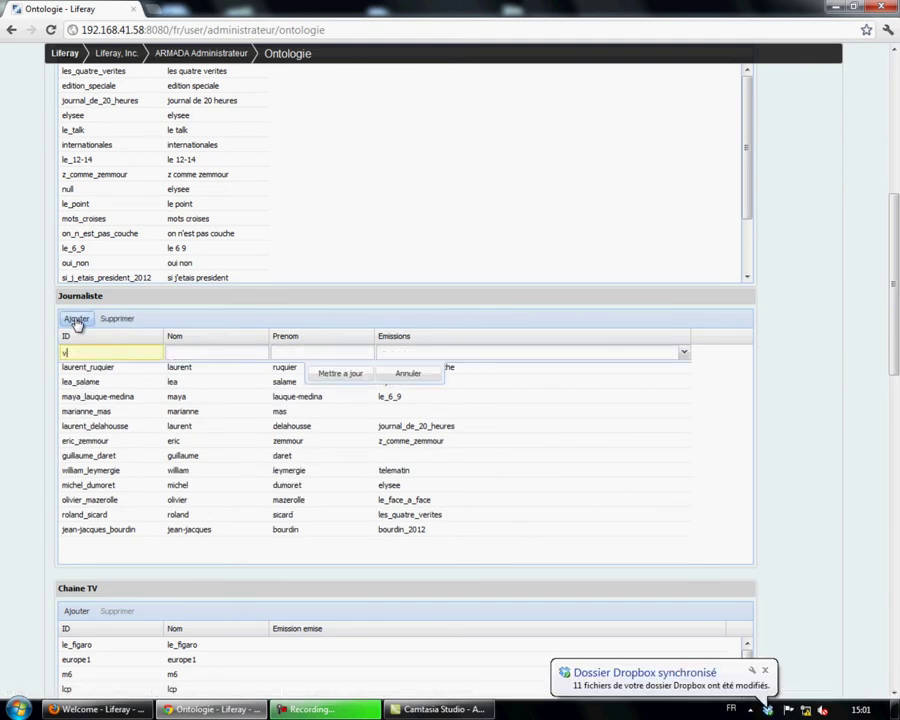
{"action": "type", "text": "alerie_trierweiler"}
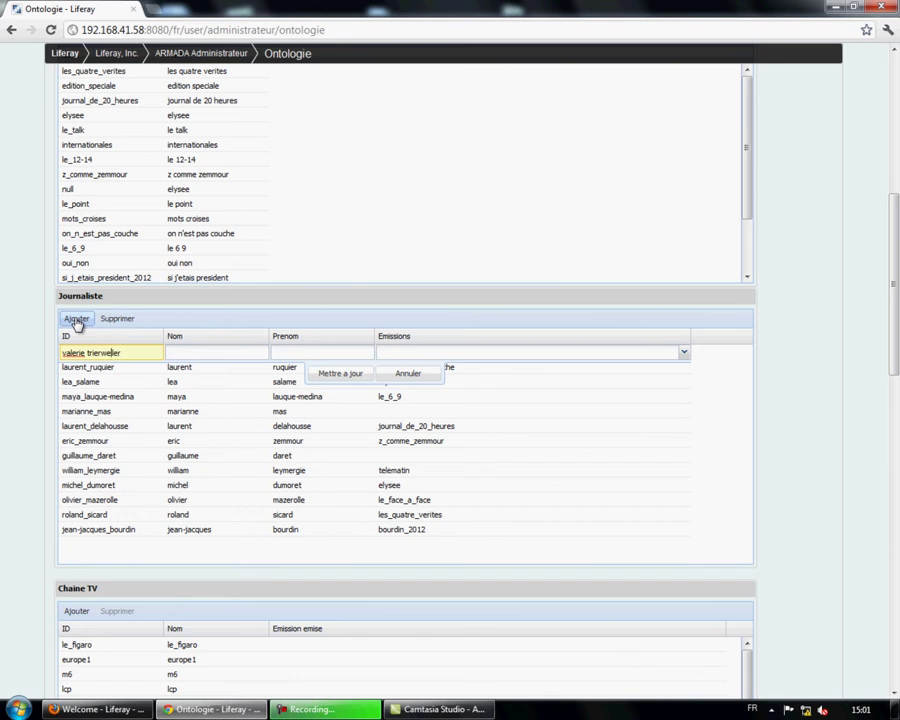
{"action": "left_click", "coordinate": [226, 353]}
{"action": "double_click", "coordinate": [69, 353]}
{"action": "key", "text": "ctrl+c"}
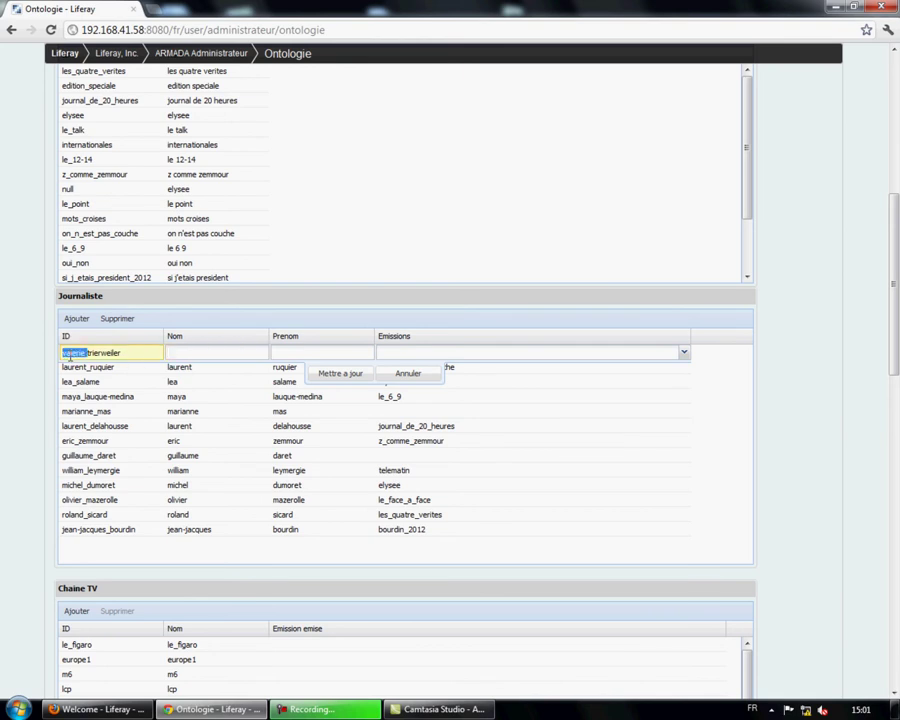
{"action": "left_click", "coordinate": [285, 353]}
{"action": "key", "text": "ctrl+v"}
{"action": "double_click", "coordinate": [97, 353]}
{"action": "key", "text": "ctrl+c"}
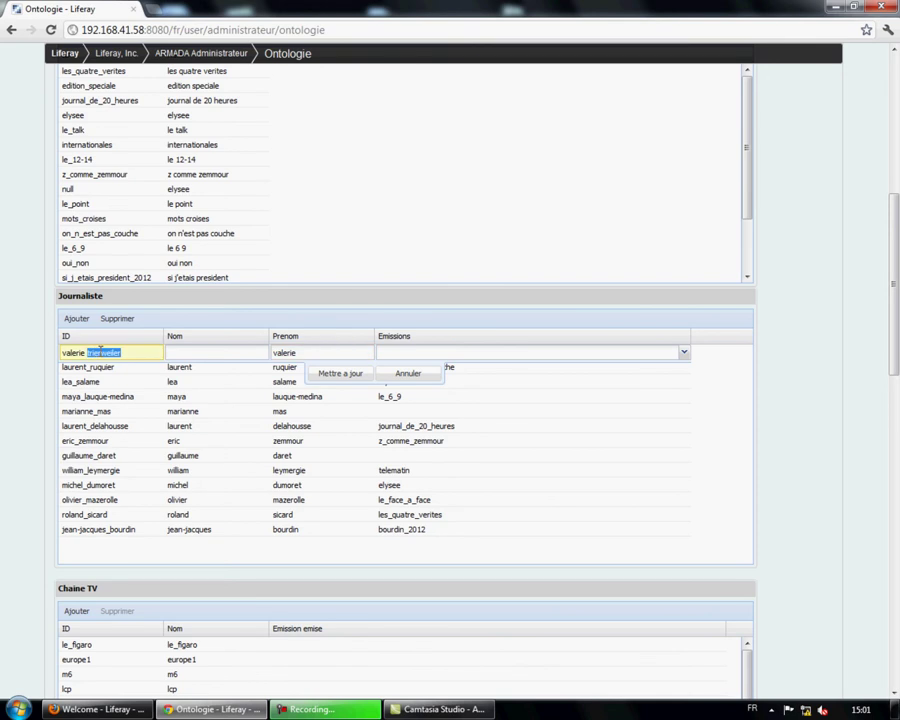
{"action": "left_click", "coordinate": [203, 352]}
{"action": "key", "text": "ctrl+v"}
Set the new journalist's Emissions to portraits_de_campagne and save the row.
{"action": "left_click", "coordinate": [526, 357]}
{"action": "left_click", "coordinate": [684, 353]}
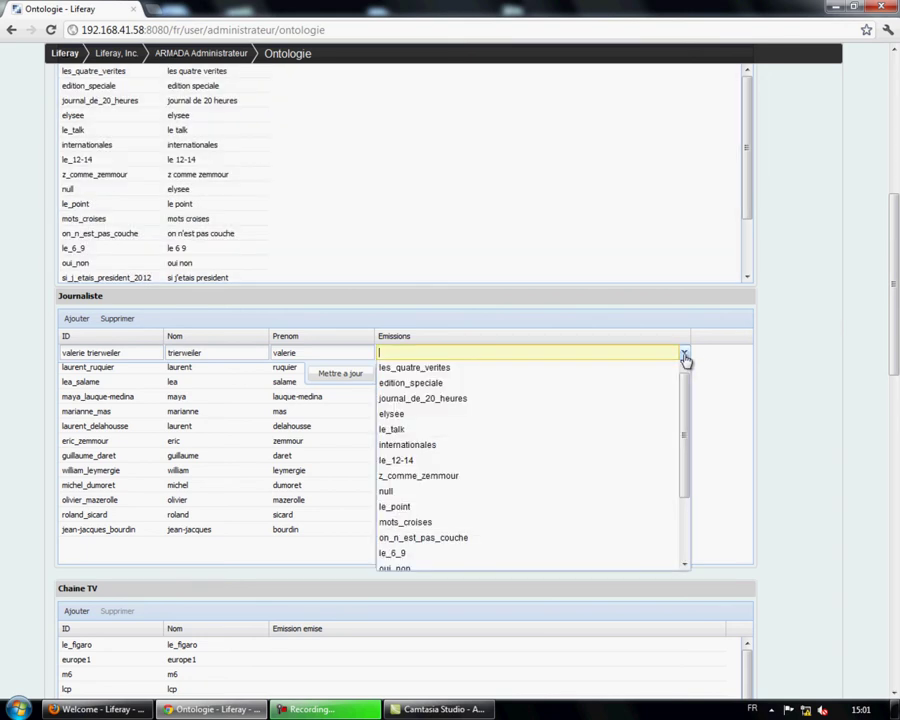
{"action": "scroll", "coordinate": [472, 418], "scroll_direction": "down", "scroll_amount": 3}
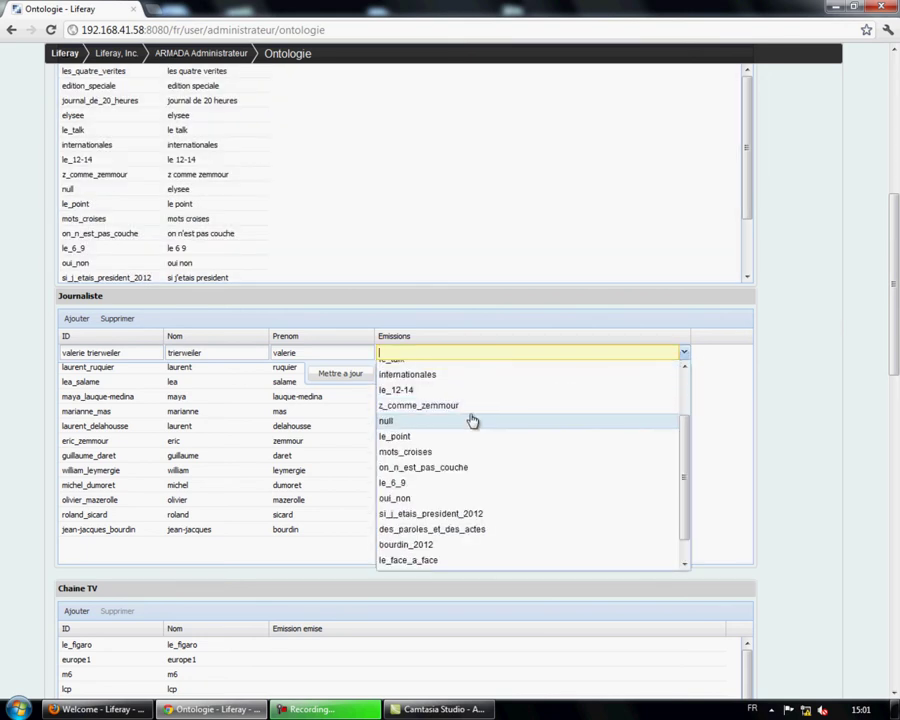
{"action": "scroll", "coordinate": [460, 440], "scroll_direction": "down", "scroll_amount": 1}
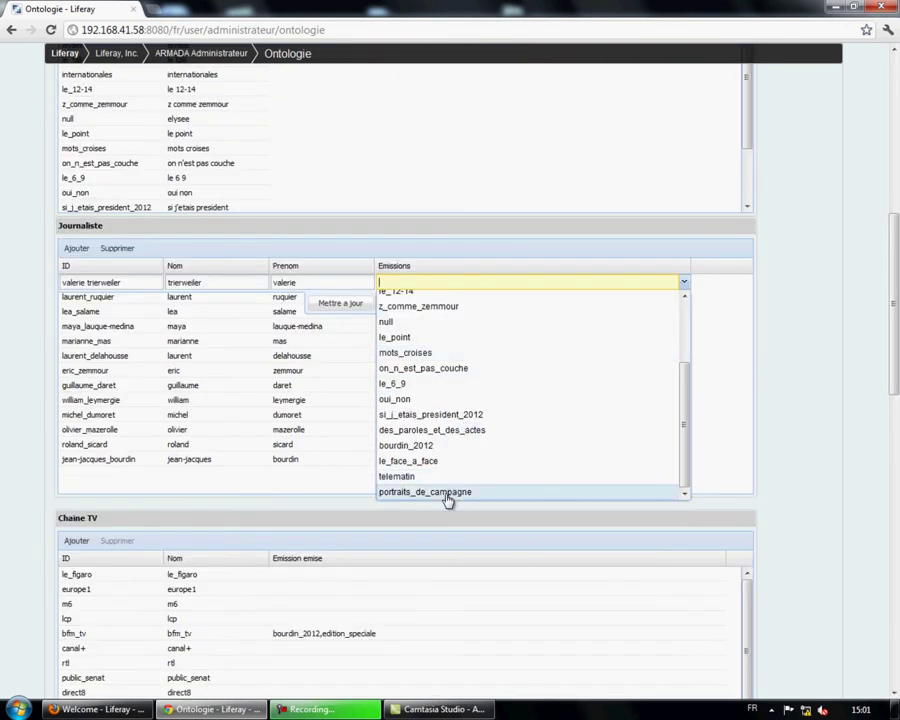
{"action": "left_click", "coordinate": [448, 494]}
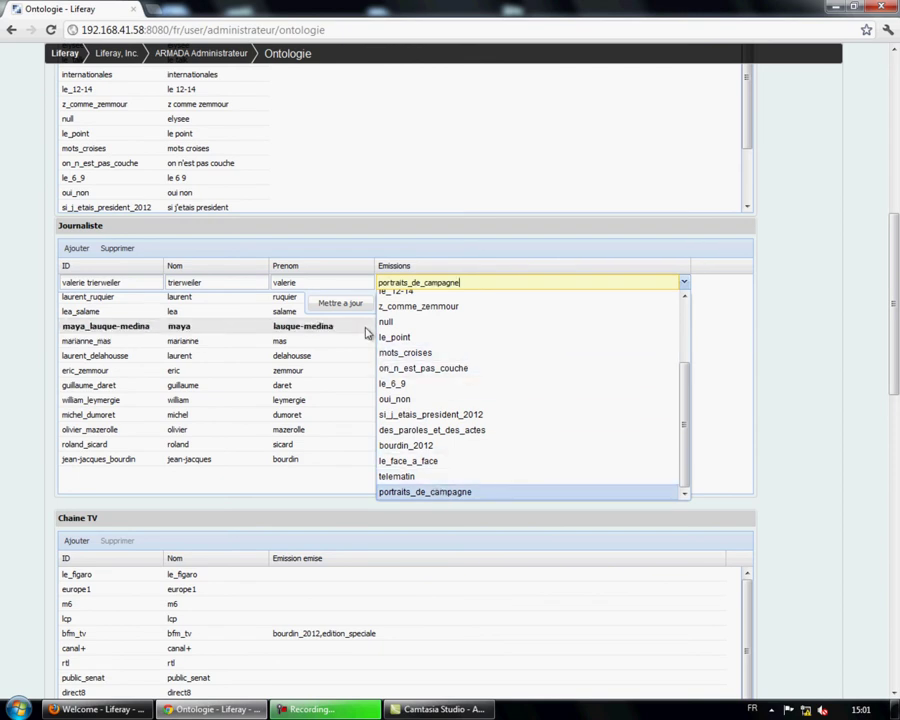
{"action": "left_click", "coordinate": [324, 281]}
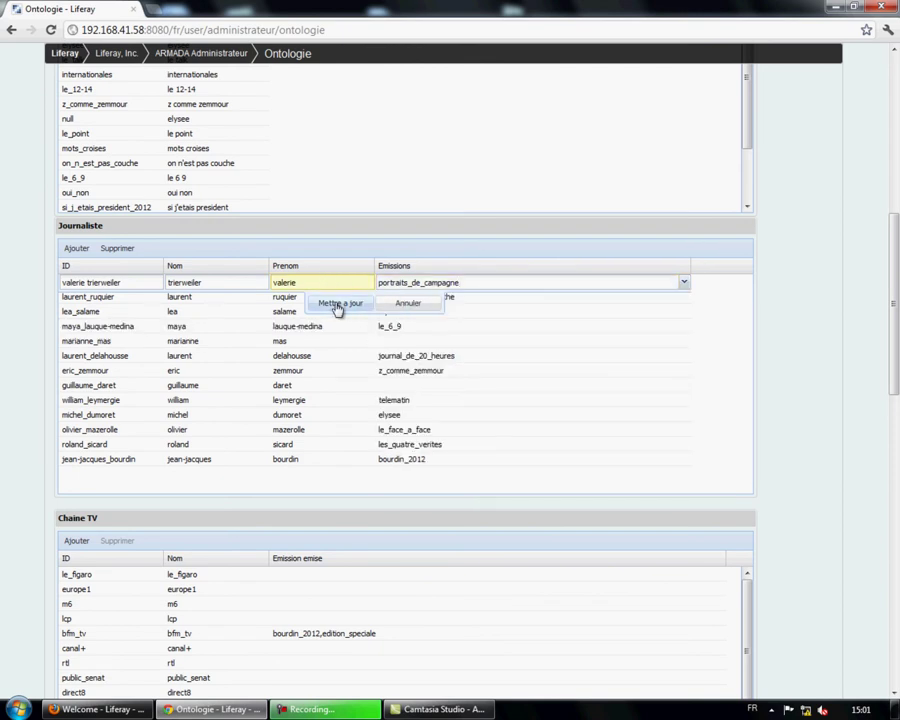
{"action": "left_click", "coordinate": [339, 305]}
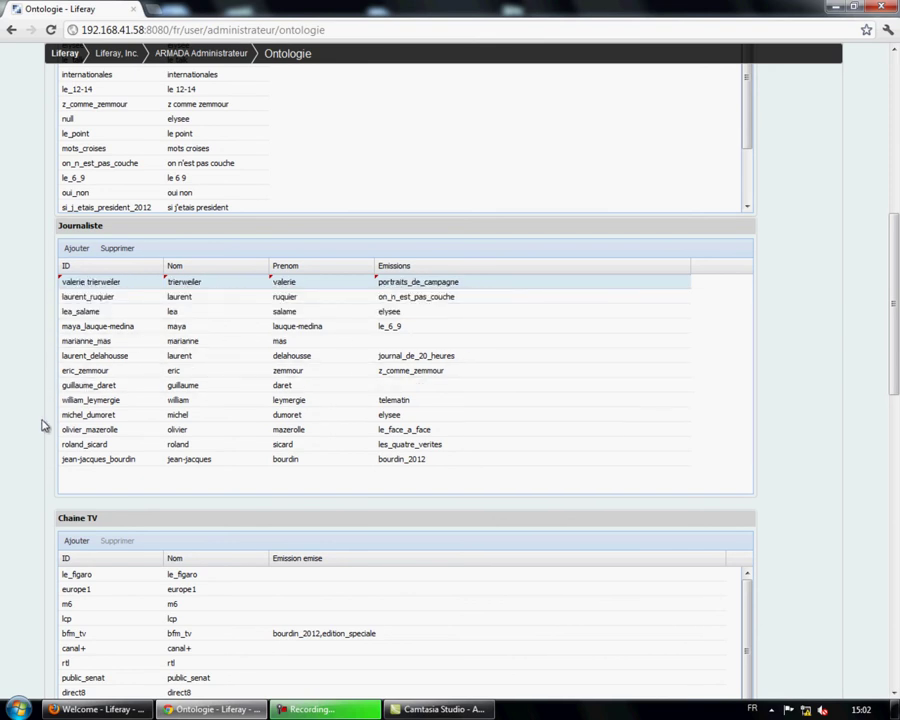
Scroll to the bottom of the Ontologie page and submit the changes with Valider.
{"action": "scroll", "coordinate": [44, 428], "scroll_direction": "down", "scroll_amount": 3}
{"action": "scroll", "coordinate": [44, 428], "scroll_direction": "down", "scroll_amount": 6}
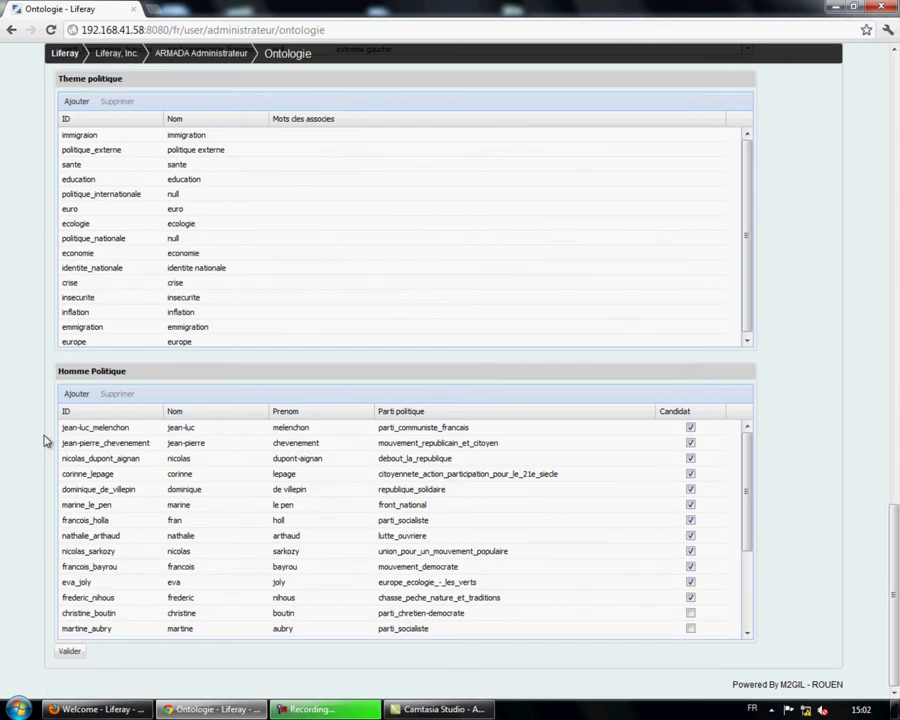
{"action": "left_click", "coordinate": [66, 652]}
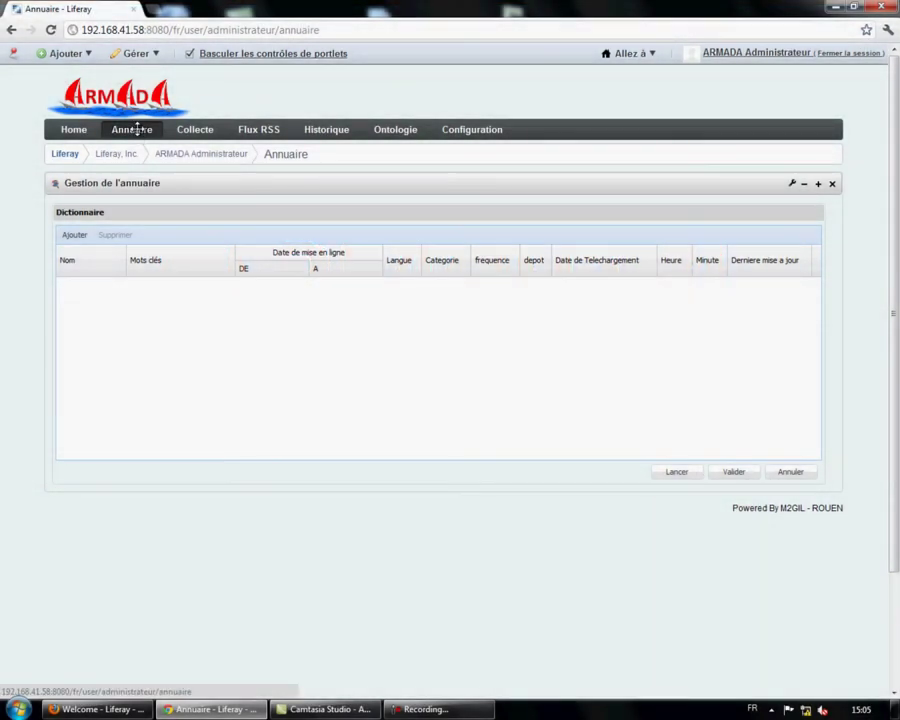
Start a YOUTUBE Annuaire entry for keyword Montebourg, dated 27/02/2012 to 28/02/2012.
{"action": "left_click", "coordinate": [73, 238]}
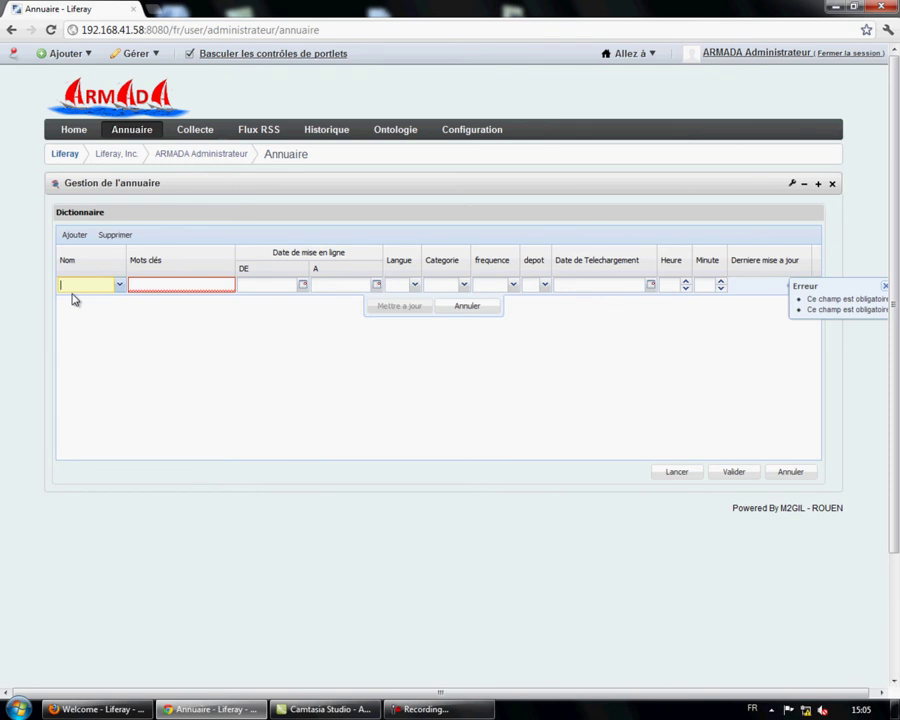
{"action": "left_click", "coordinate": [119, 285]}
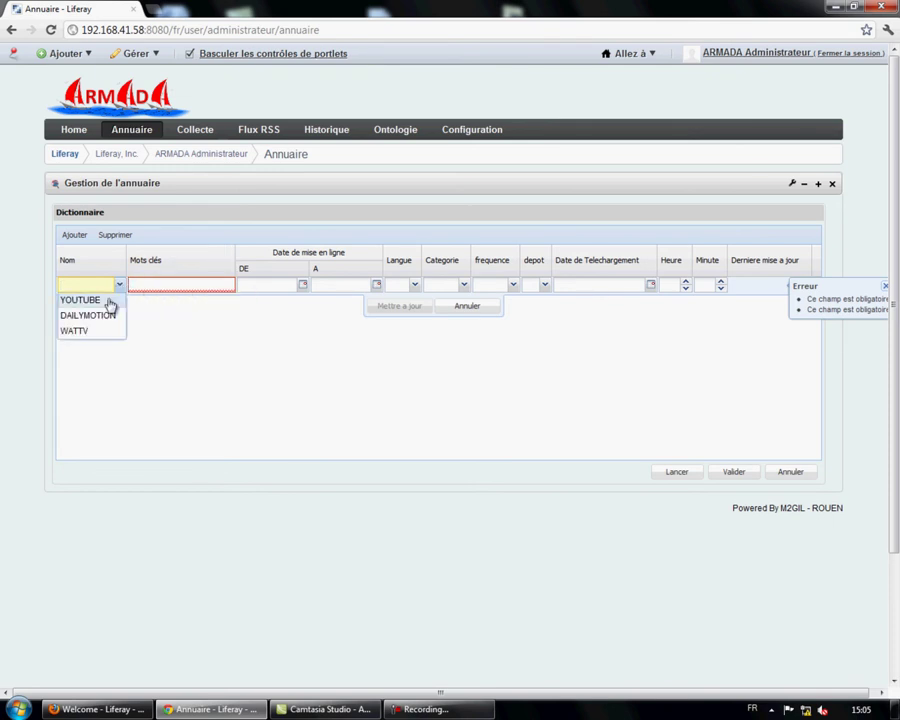
{"action": "left_click", "coordinate": [110, 300]}
{"action": "key", "text": "Tab"}
{"action": "type", "text": "Montebourg"}
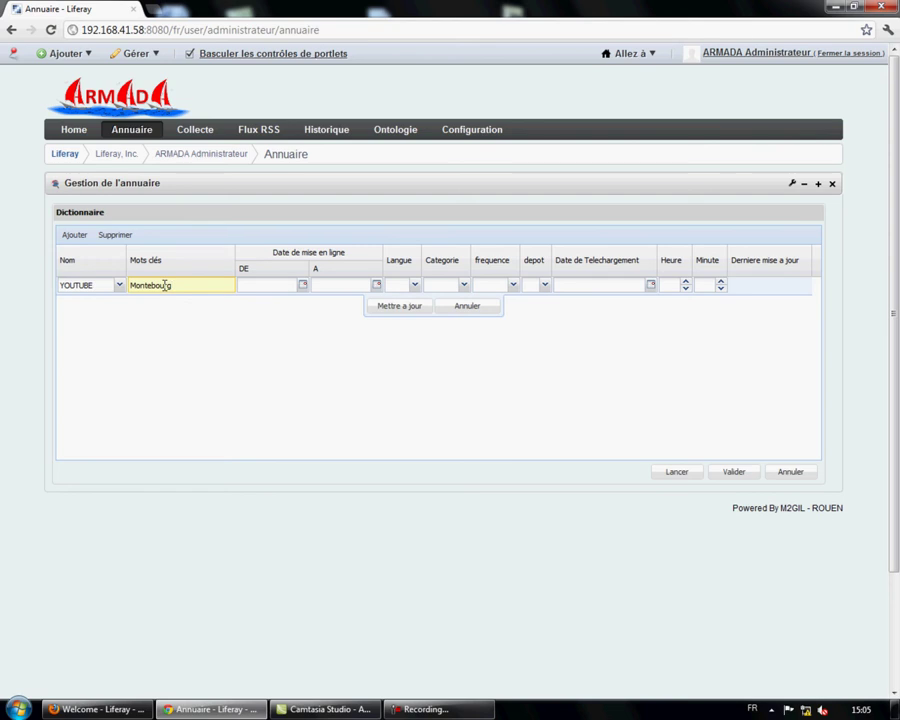
{"action": "left_click", "coordinate": [303, 285]}
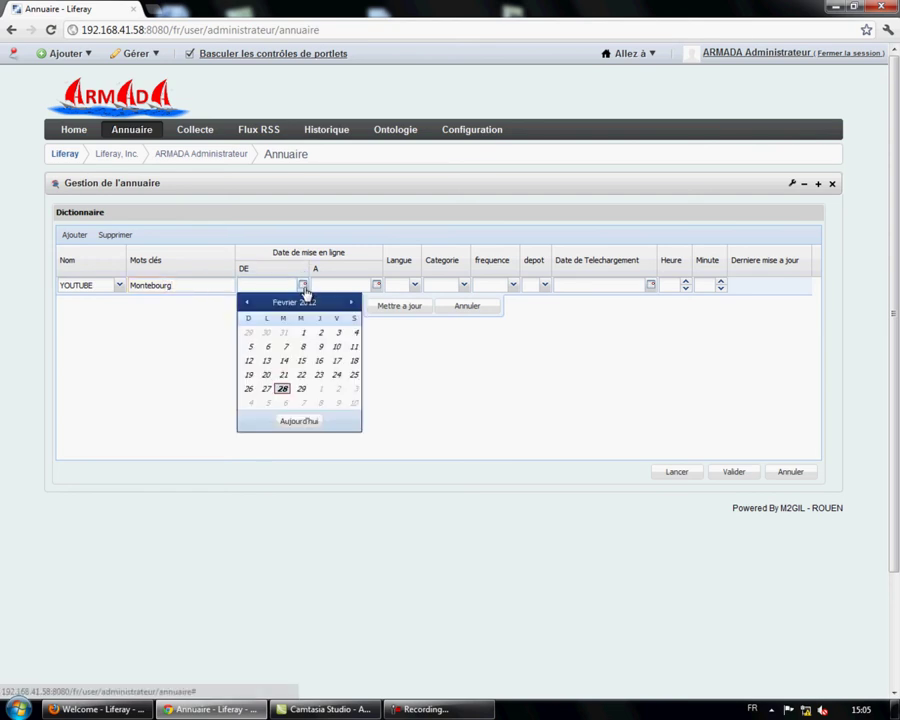
{"action": "left_click", "coordinate": [267, 389]}
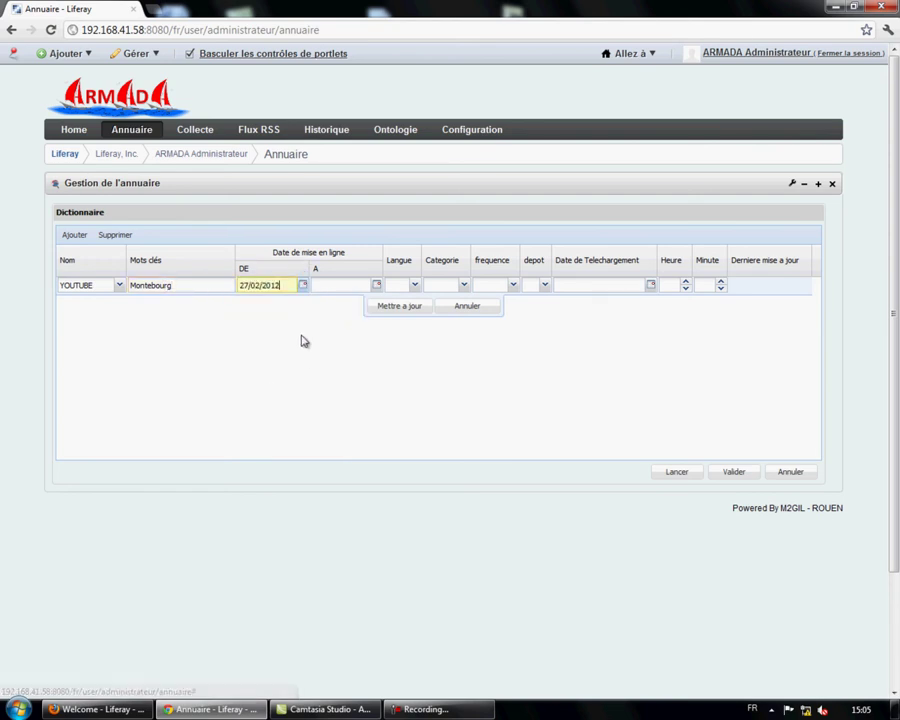
{"action": "left_click", "coordinate": [376, 286]}
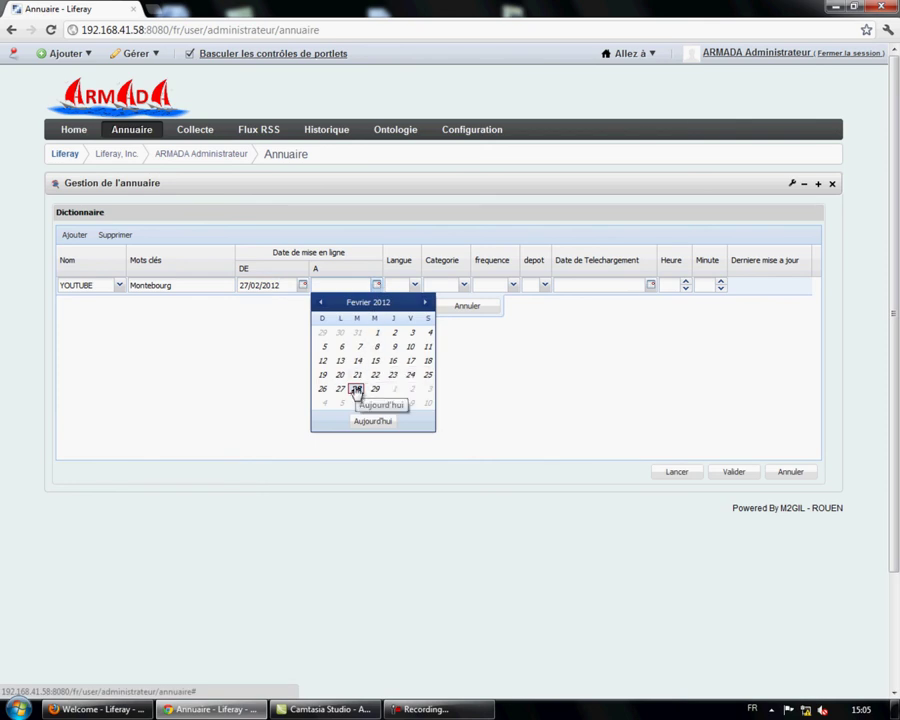
{"action": "left_click", "coordinate": [357, 390]}
Set language Français, category Politique/Actu, frequency Jour and deposit Oui, then save and validate.
{"action": "left_click", "coordinate": [416, 287]}
{"action": "left_click", "coordinate": [408, 300]}
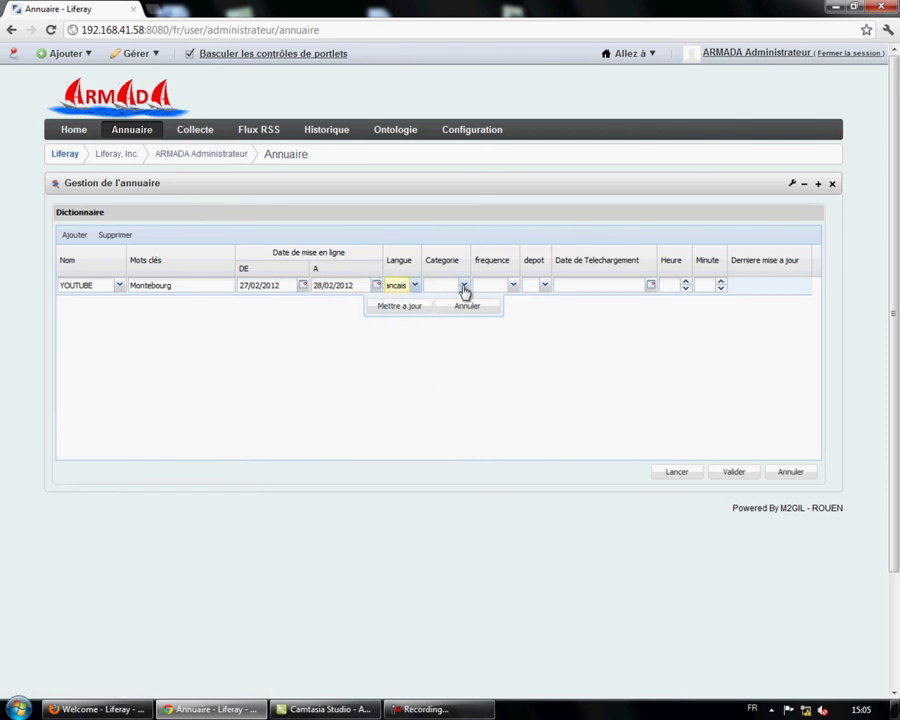
{"action": "left_click", "coordinate": [464, 287]}
{"action": "left_click", "coordinate": [462, 315]}
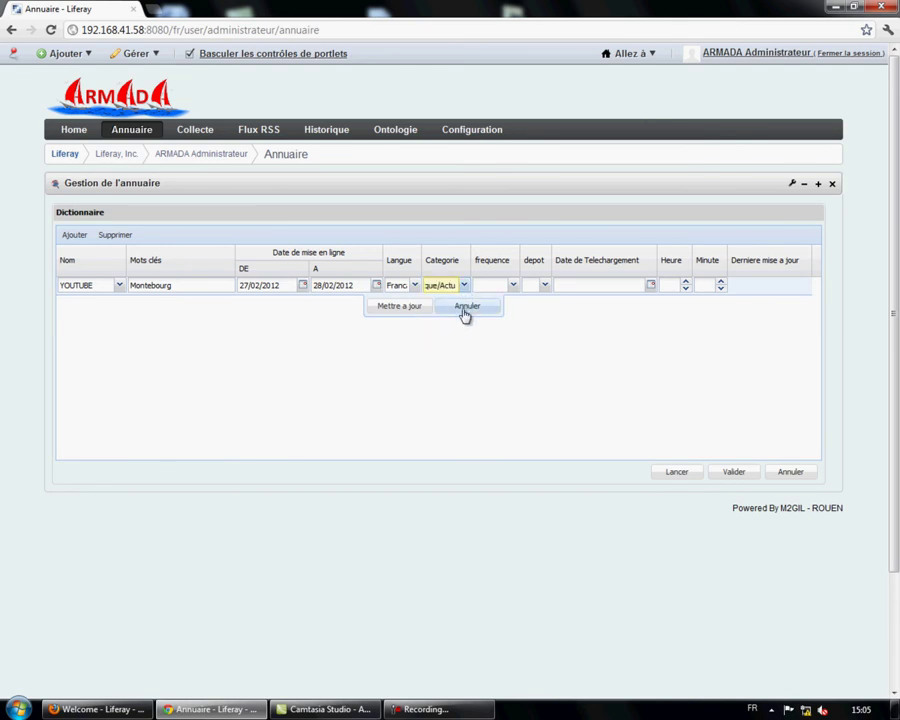
{"action": "left_click", "coordinate": [512, 287]}
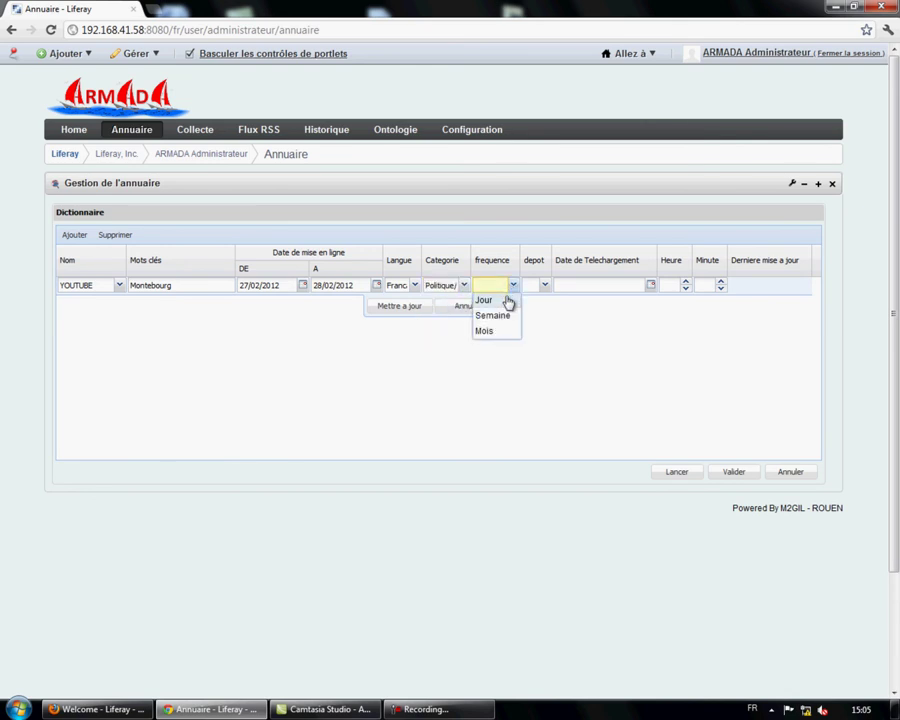
{"action": "left_click", "coordinate": [504, 301]}
{"action": "left_click", "coordinate": [544, 286]}
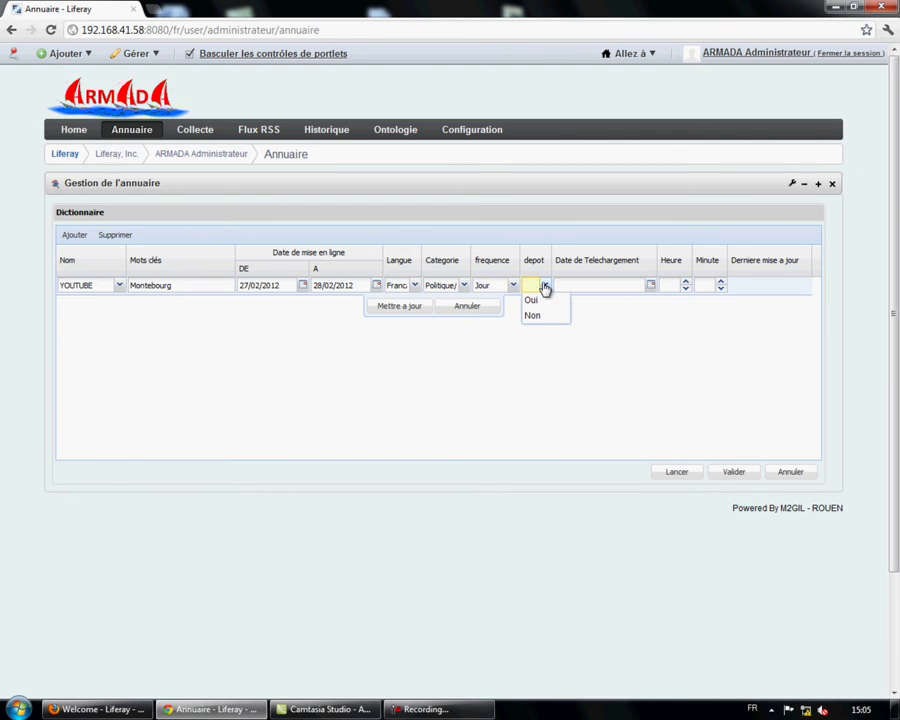
{"action": "left_click", "coordinate": [537, 302]}
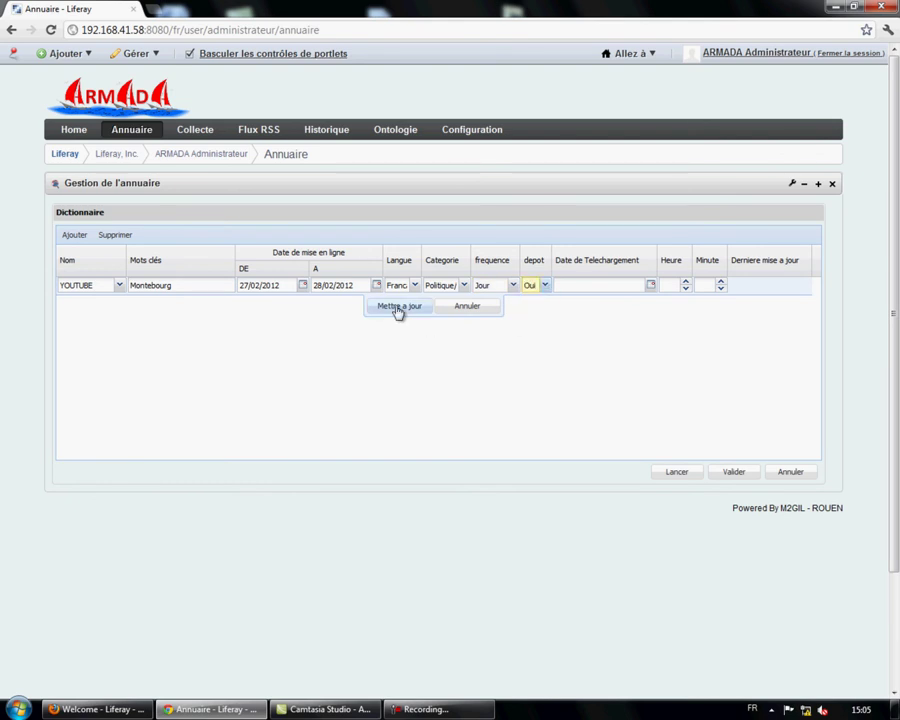
{"action": "left_click", "coordinate": [398, 307]}
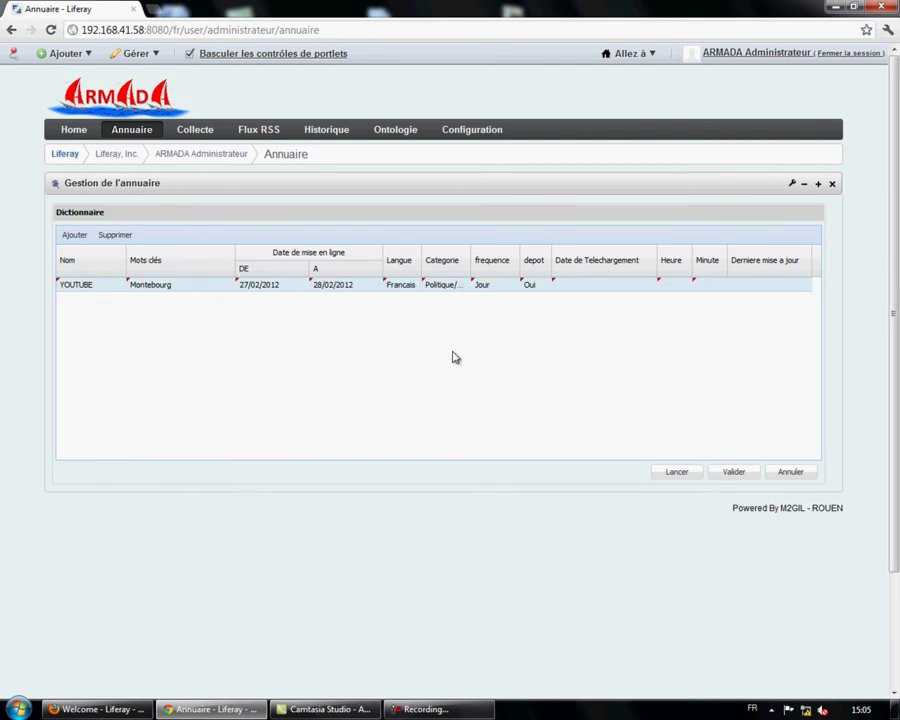
{"action": "left_click", "coordinate": [729, 476]}
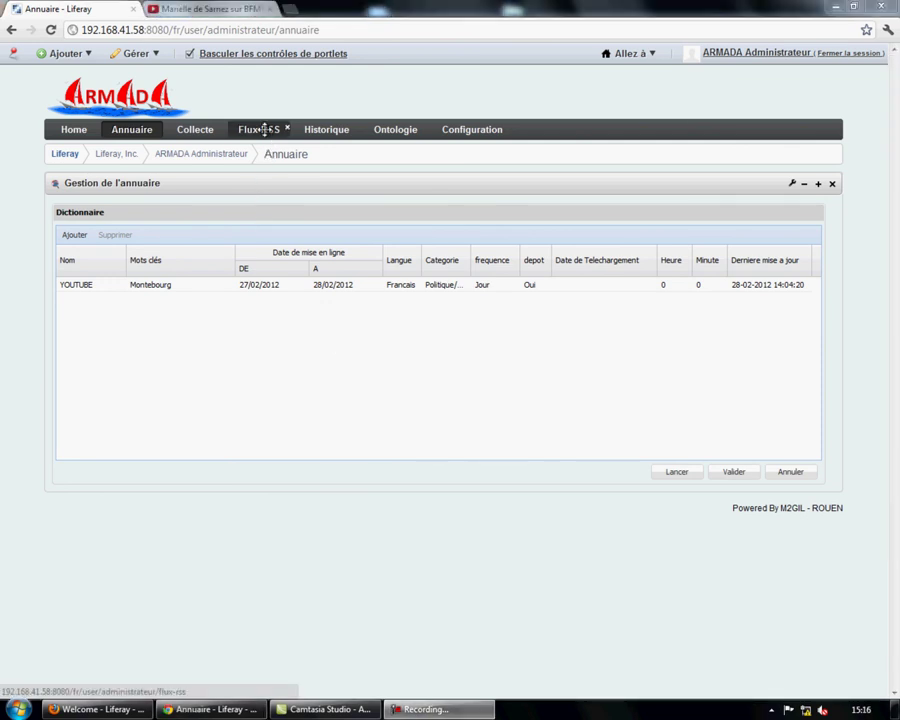
Add a WAT TV RSS feed with the wat.tv election-news link, Journaliere frequency and deposit Oui, and validate.
{"action": "left_click", "coordinate": [254, 129]}
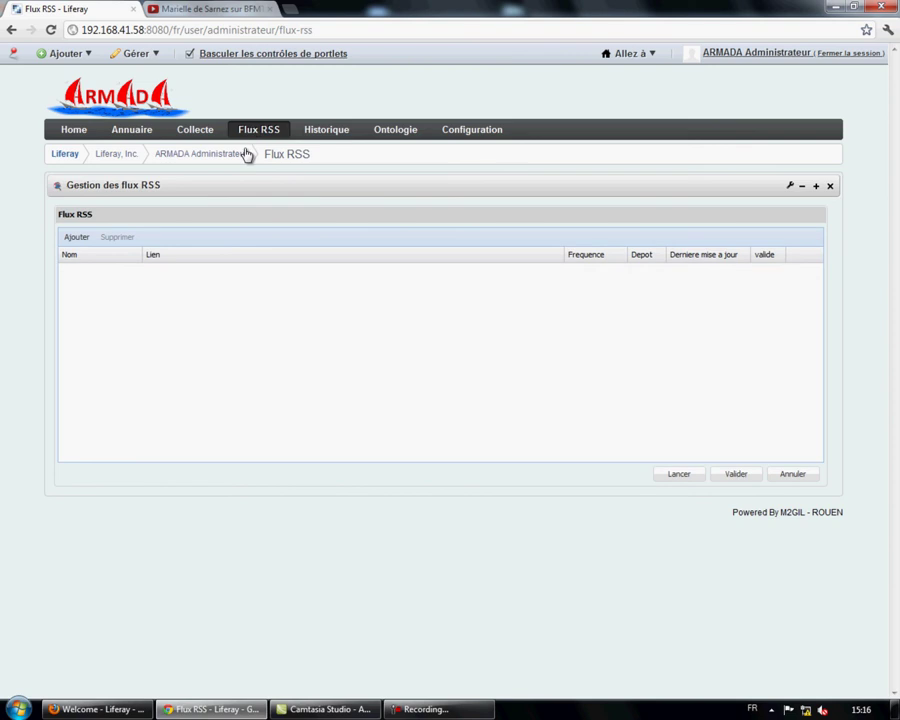
{"action": "left_click", "coordinate": [78, 238]}
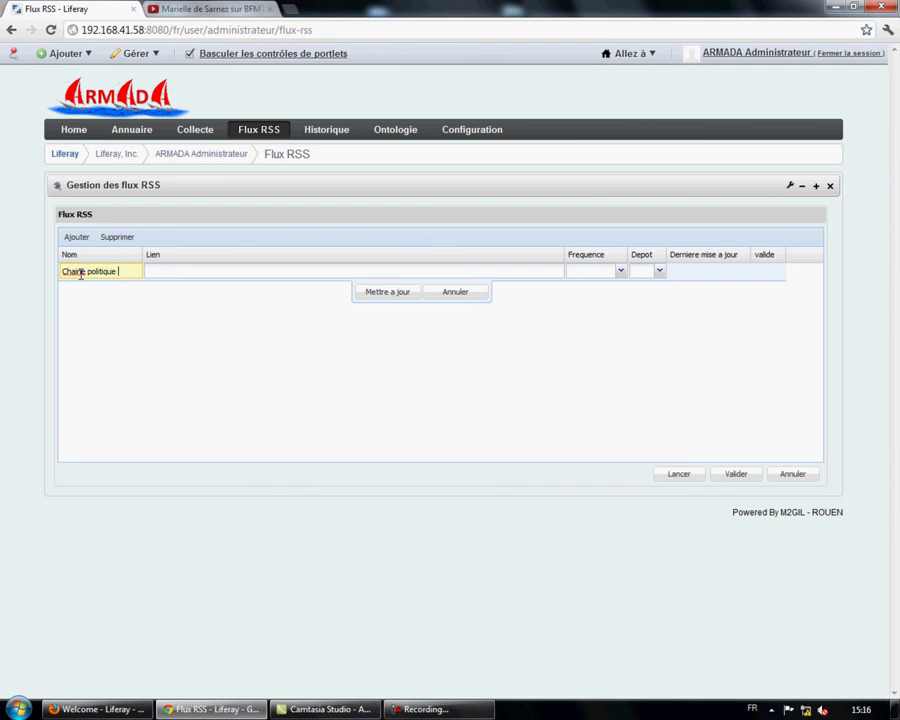
{"action": "type", "text": "TV"}
{"action": "key", "text": "Tab"}
{"action": "type", "text": "http://www.wat.tv/rss/theme/info-actualite-politique-election/buzz"}
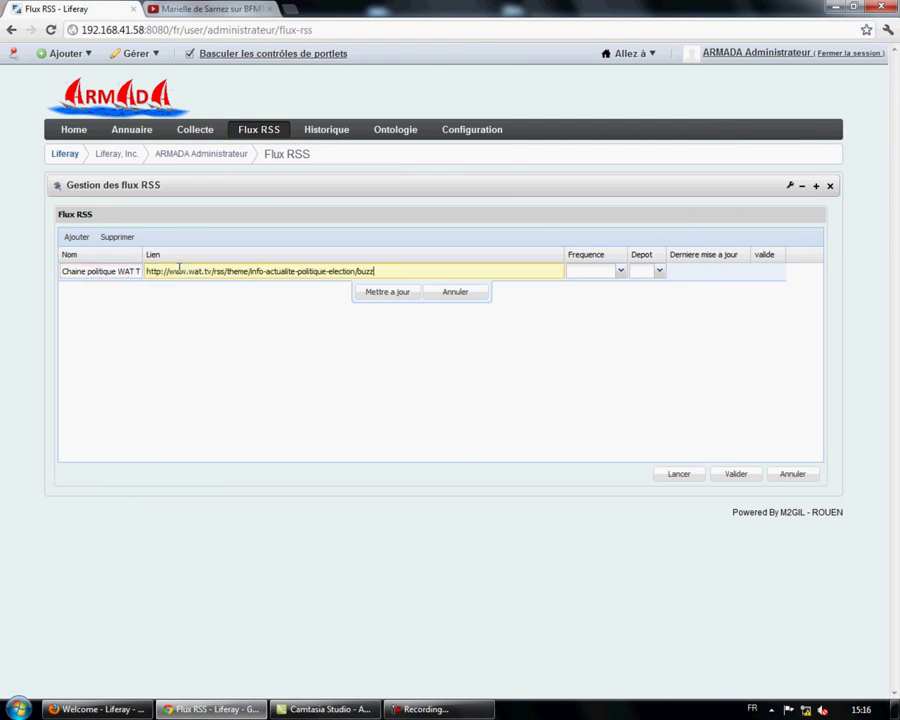
{"action": "left_click", "coordinate": [620, 271]}
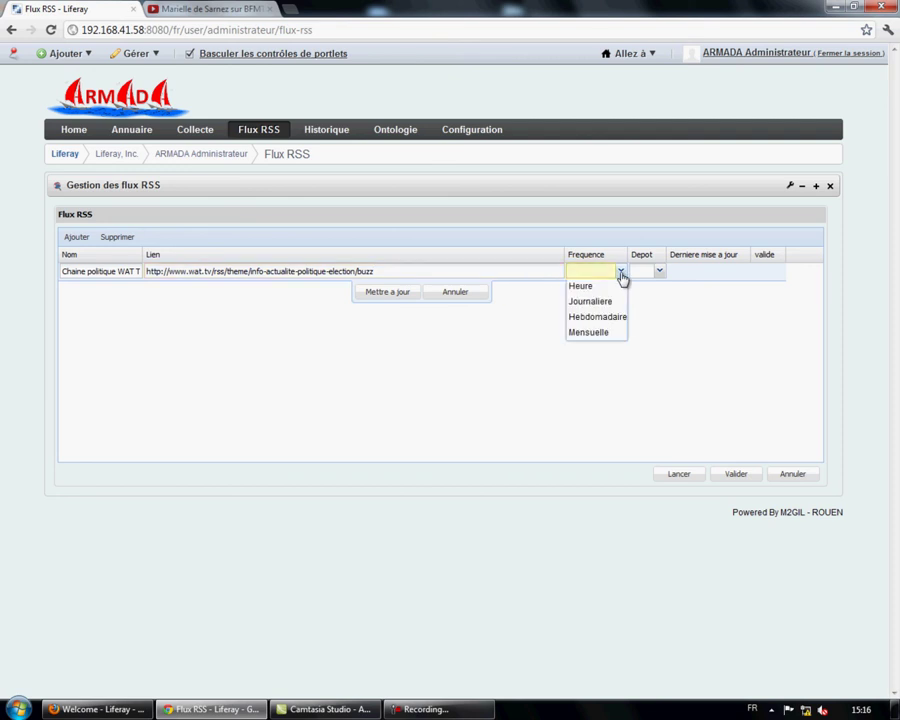
{"action": "left_click", "coordinate": [599, 302]}
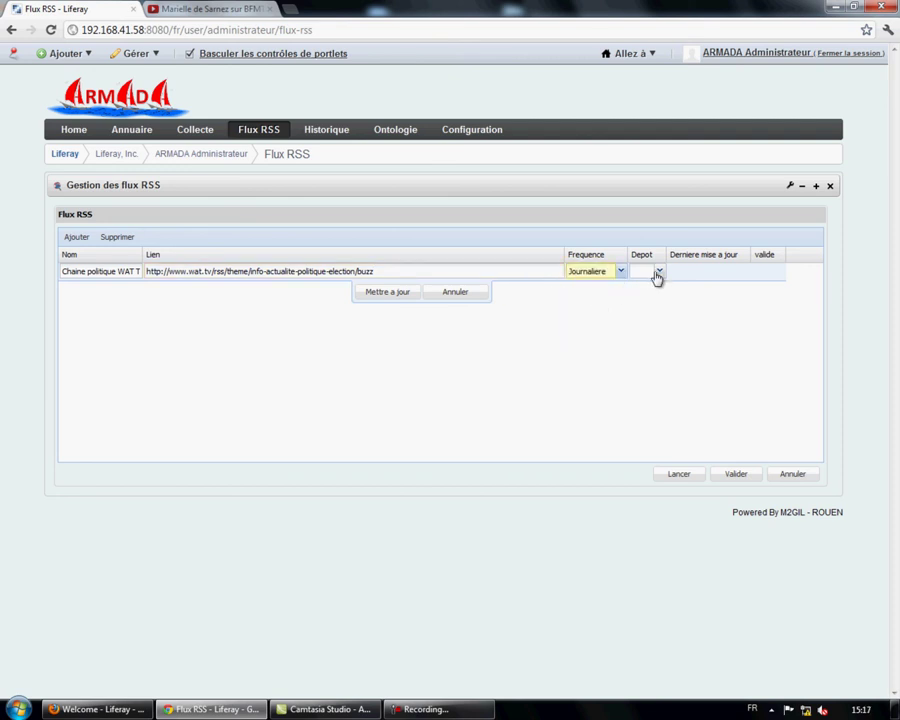
{"action": "left_click", "coordinate": [659, 272]}
{"action": "left_click", "coordinate": [650, 288]}
{"action": "left_click", "coordinate": [379, 294]}
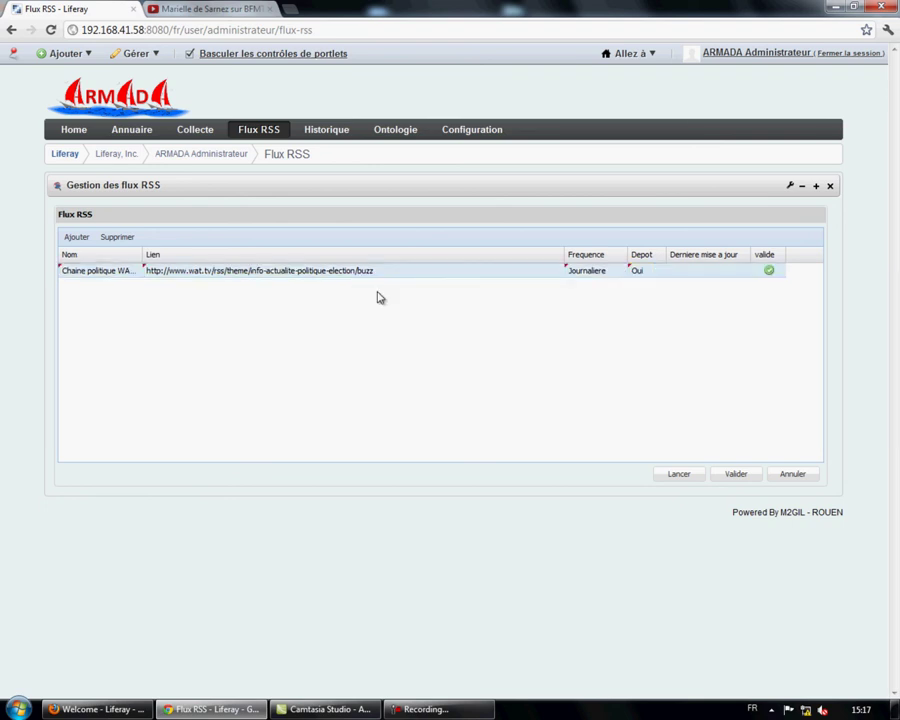
{"action": "left_click", "coordinate": [739, 477]}
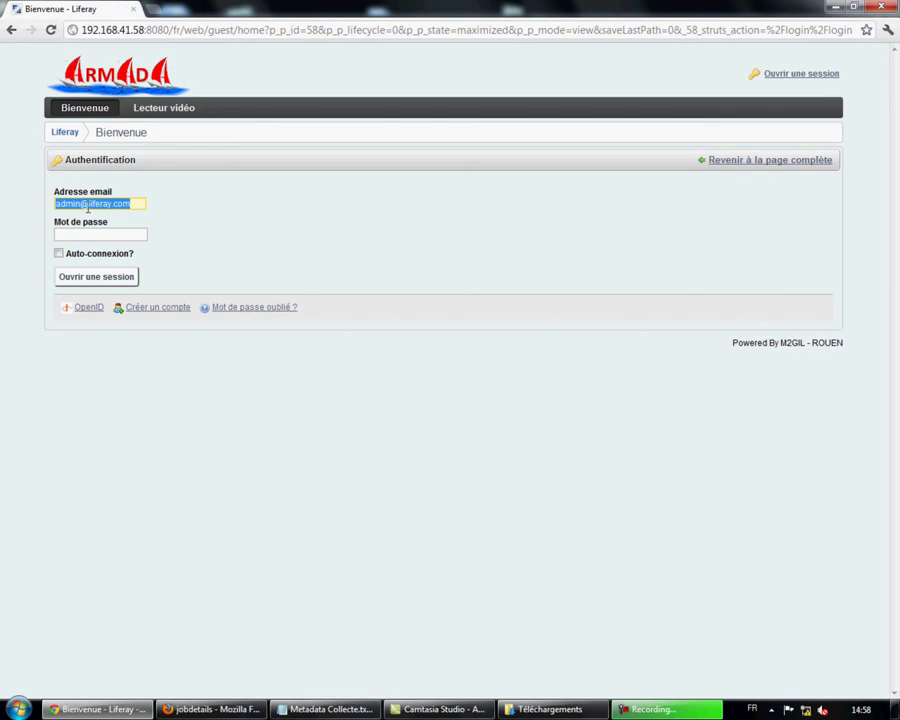
Sign in with the evaluator account's e-mail and password, then go to Mes pages privées.
{"action": "left_click", "coordinate": [74, 207]}
{"action": "type", "text": "eval"}
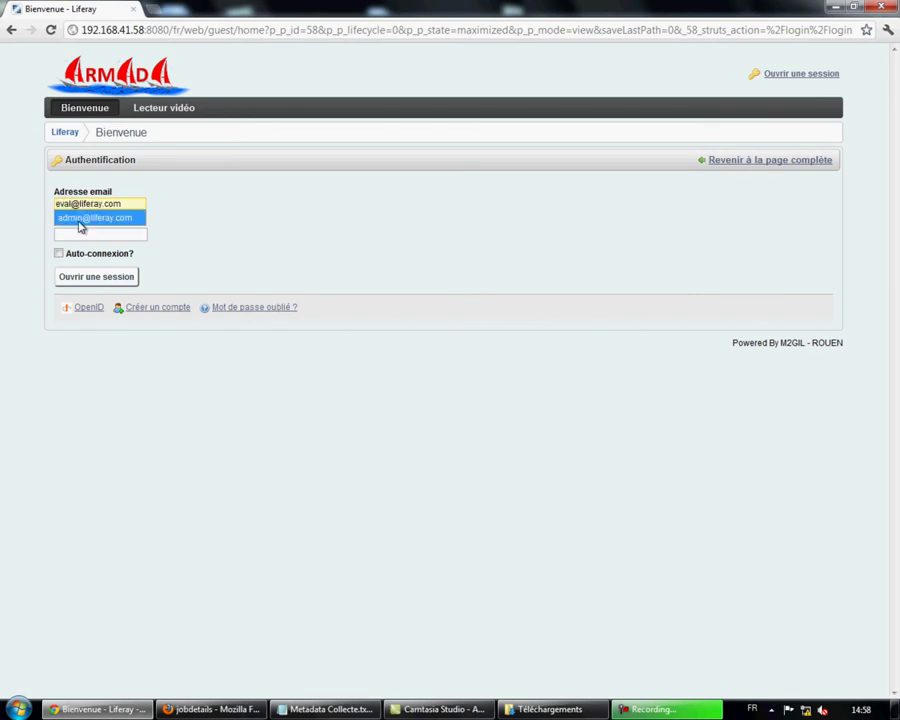
{"action": "left_click", "coordinate": [76, 233]}
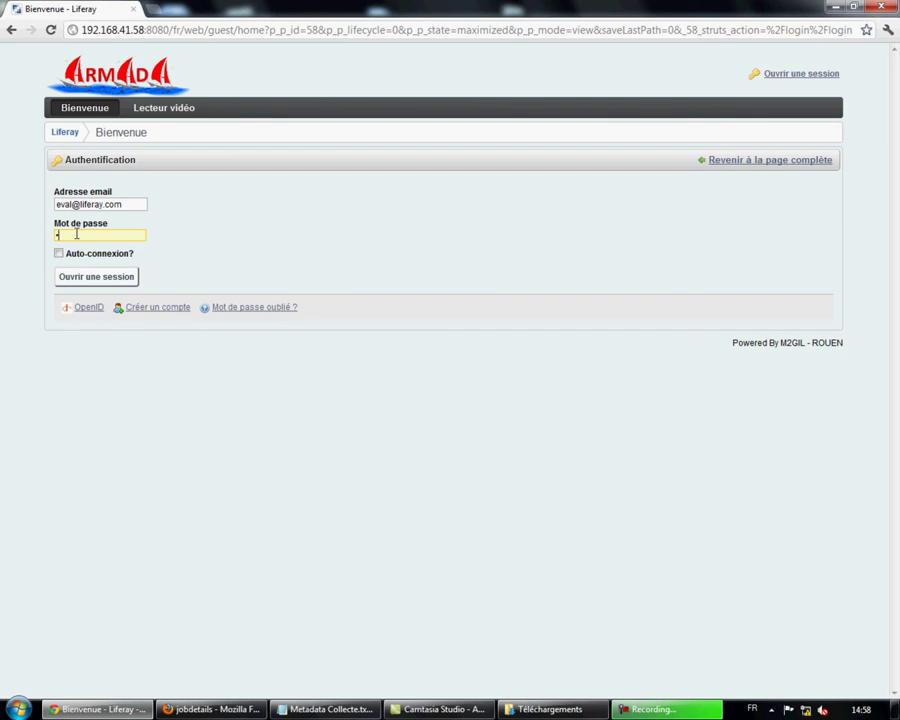
{"action": "left_click", "coordinate": [84, 280]}
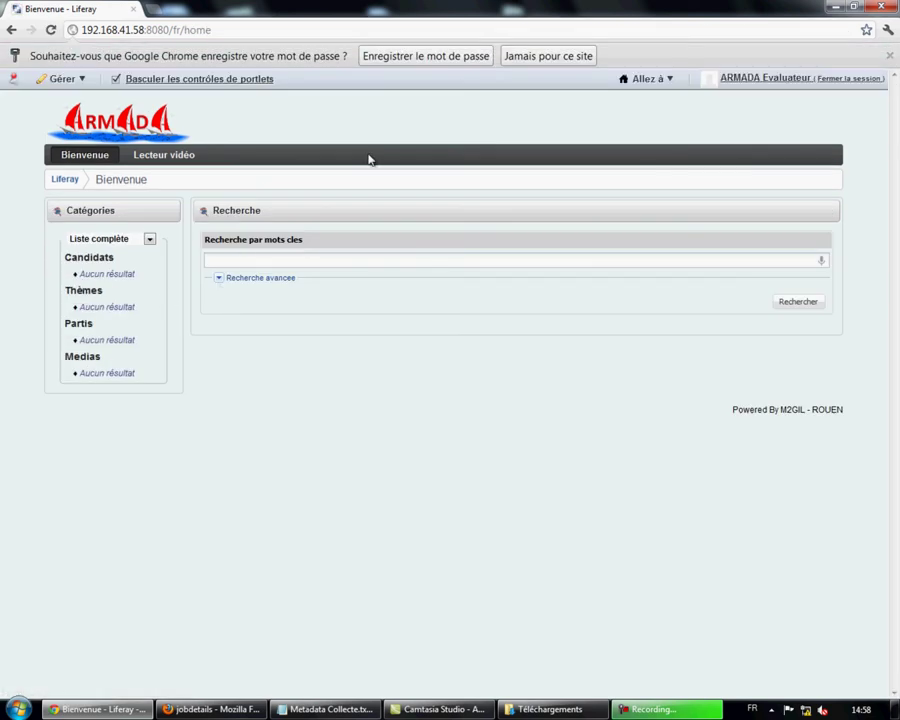
{"action": "left_click", "coordinate": [651, 79]}
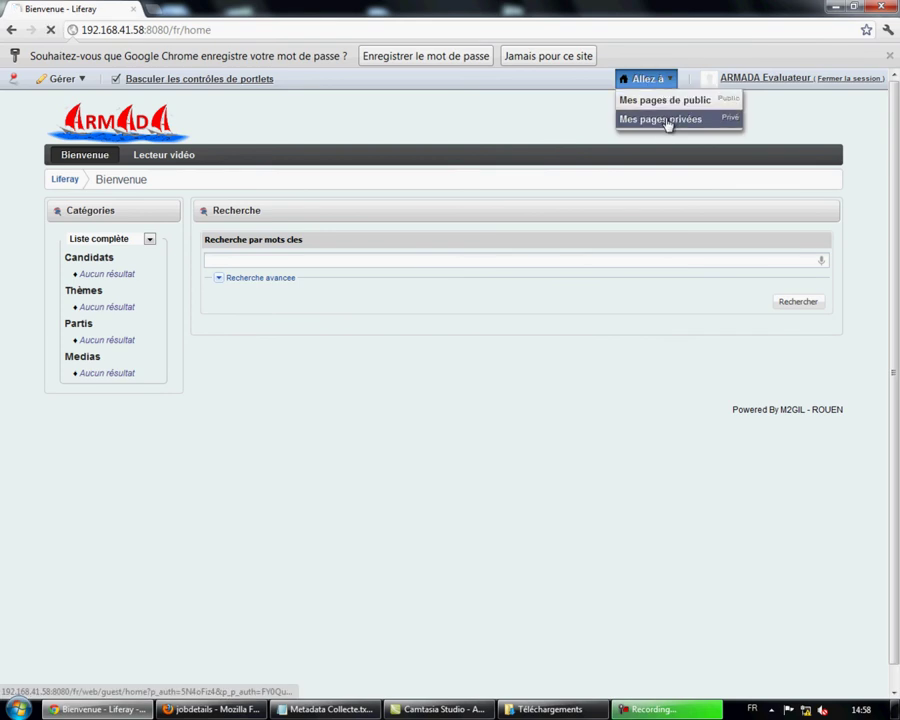
{"action": "left_click", "coordinate": [667, 122]}
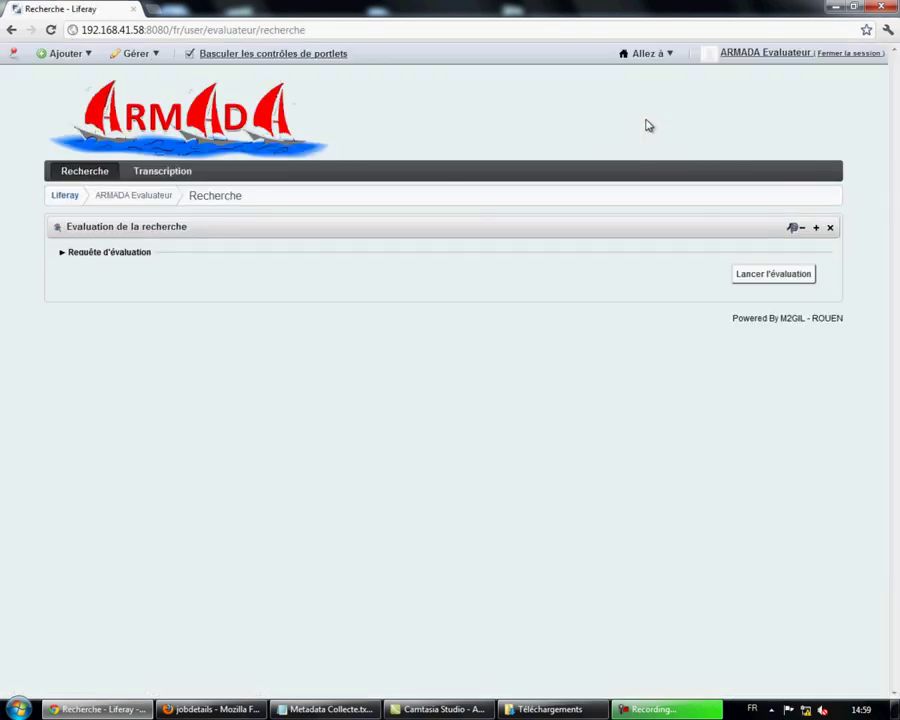
Run the search evaluation, tick crise for the fifth query, and scroll through the recall and precision results.
{"action": "left_click", "coordinate": [764, 283]}
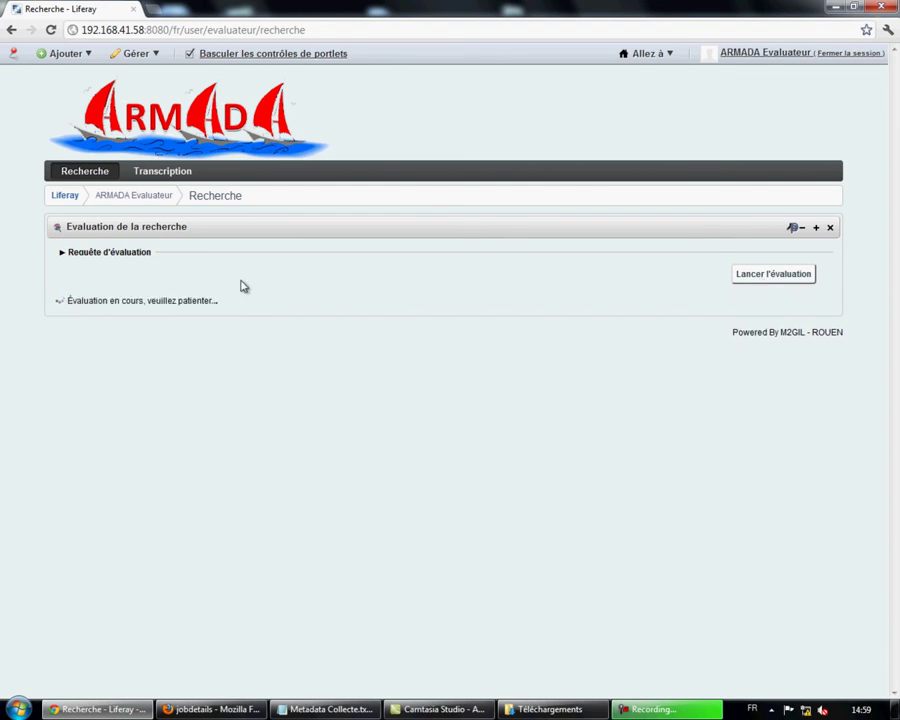
{"action": "left_click", "coordinate": [63, 256]}
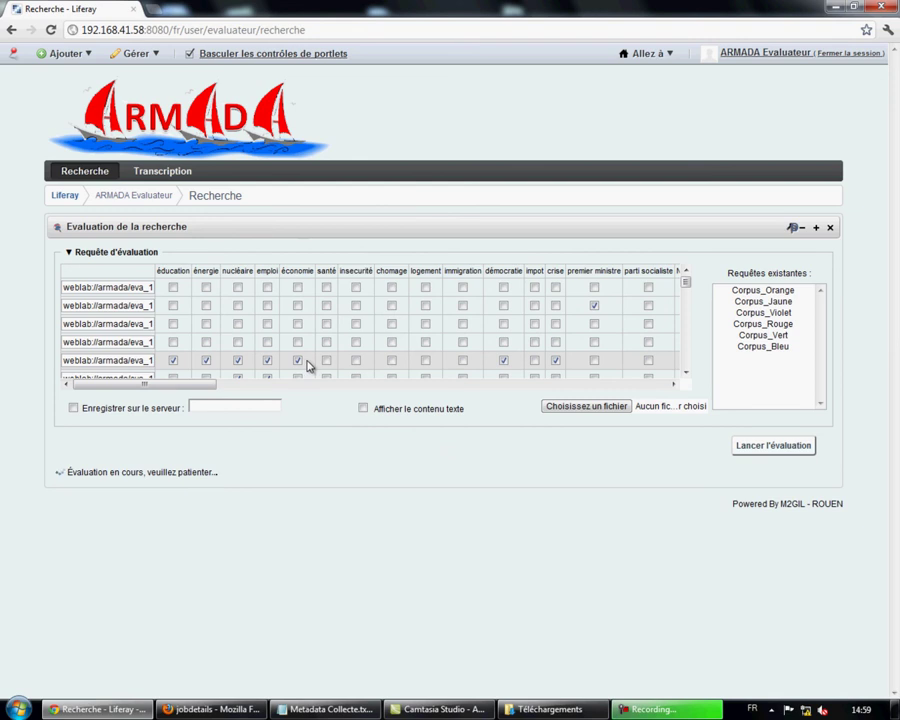
{"action": "scroll", "coordinate": [306, 362], "scroll_direction": "down", "scroll_amount": 3}
{"action": "scroll", "coordinate": [299, 296], "scroll_direction": "up", "scroll_amount": 3}
{"action": "left_click", "coordinate": [556, 362]}
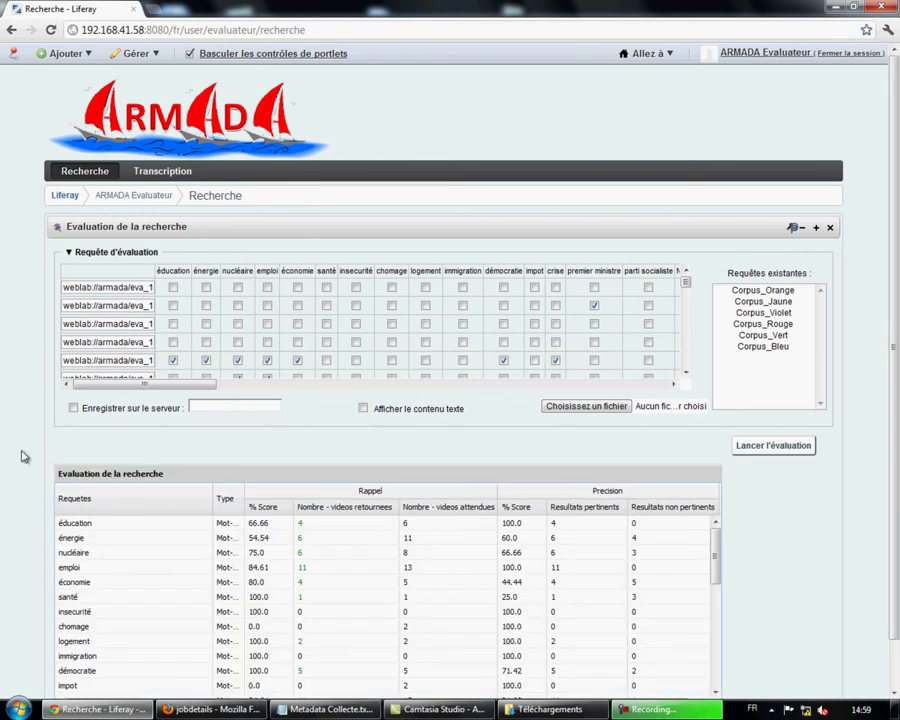
{"action": "scroll", "coordinate": [20, 456], "scroll_direction": "down", "scroll_amount": 1}
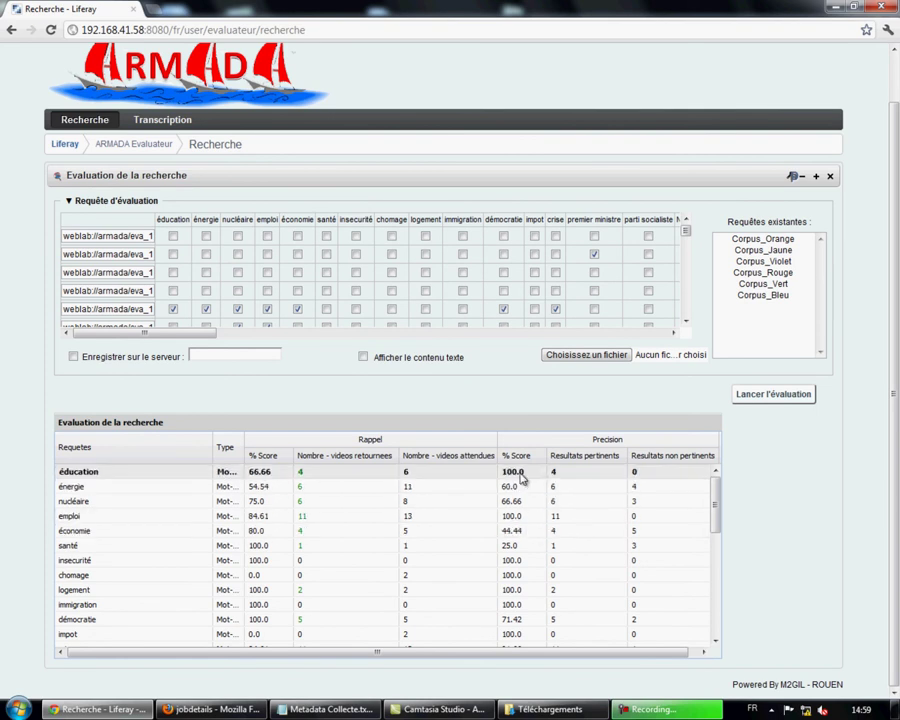
{"action": "left_click_drag", "start_coordinate": [715, 512], "coordinate": [729, 619]}
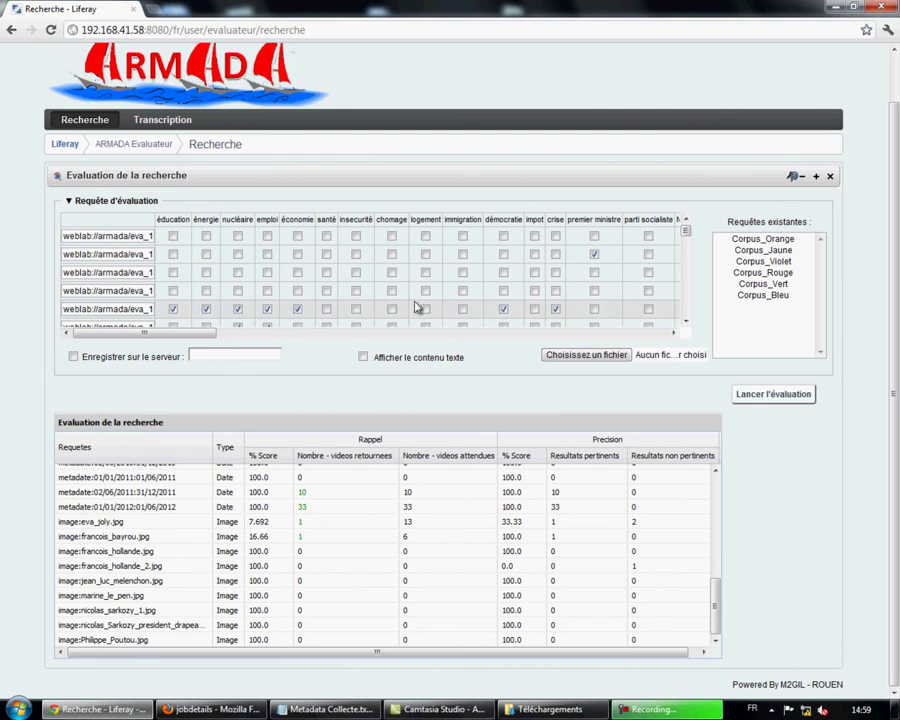
Open the Transcription page and highlight the global WER 0,80 and global accuracy 0,28 values.
{"action": "left_click", "coordinate": [152, 120]}
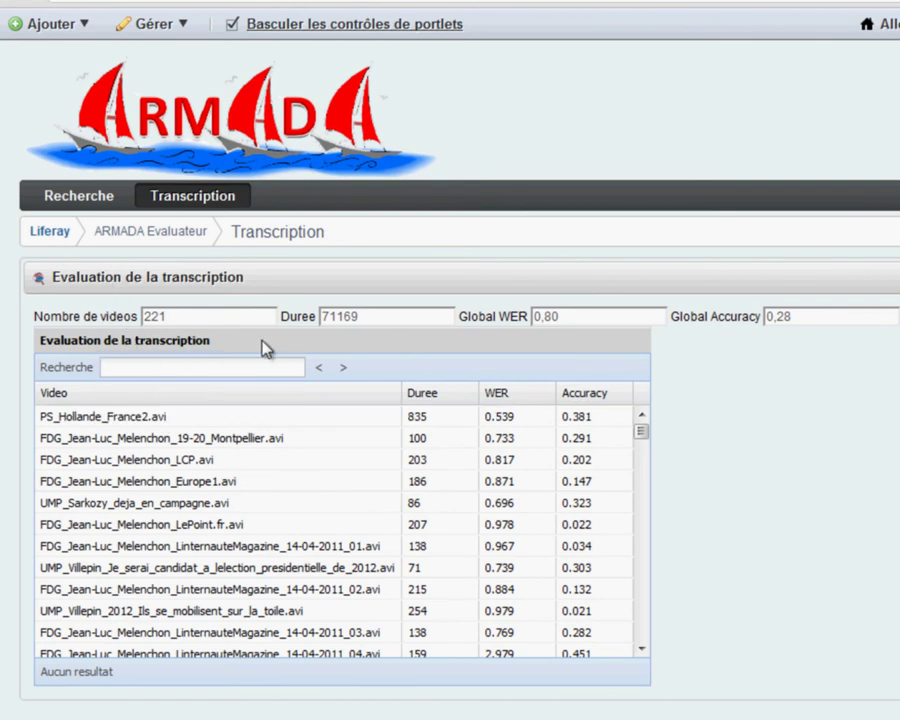
{"action": "double_click", "coordinate": [551, 316]}
{"action": "double_click", "coordinate": [782, 317]}
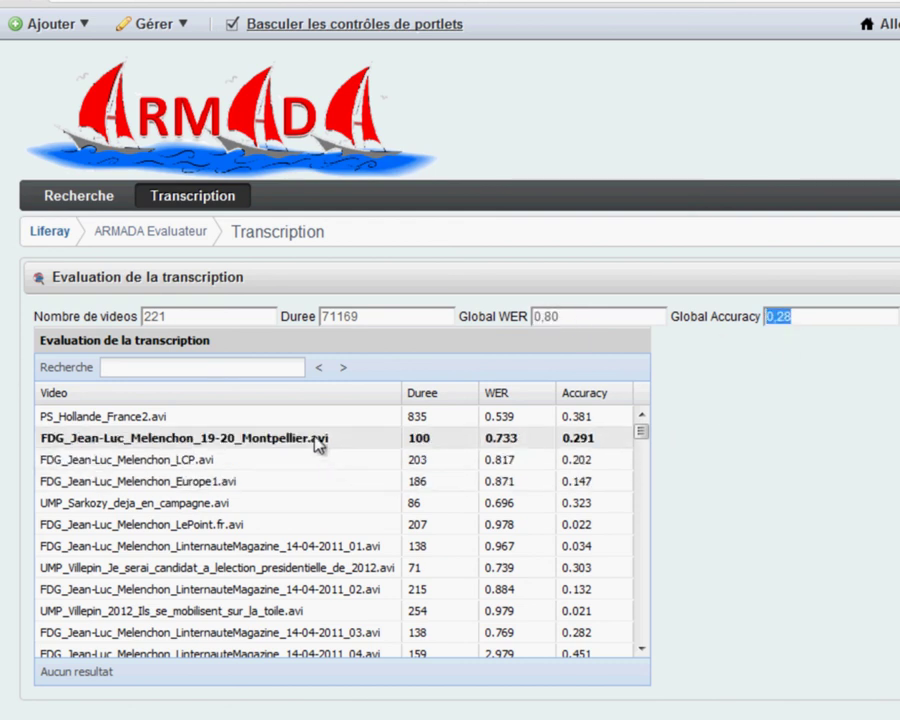